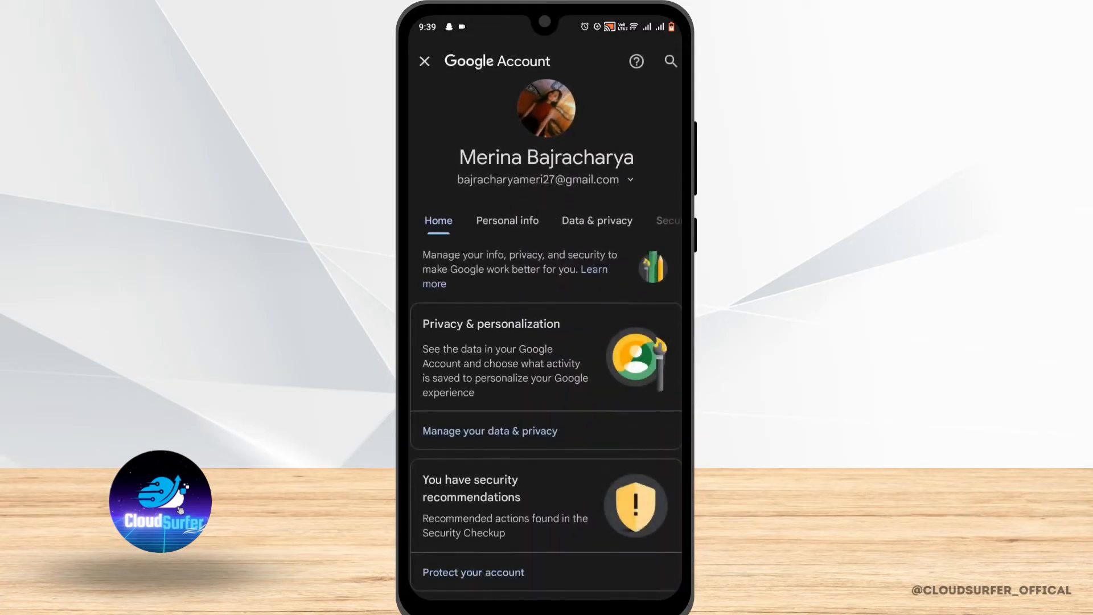
- Go to the Data & privacy section of the Google Account
{"action": "left_click", "coordinate": [597, 220]}
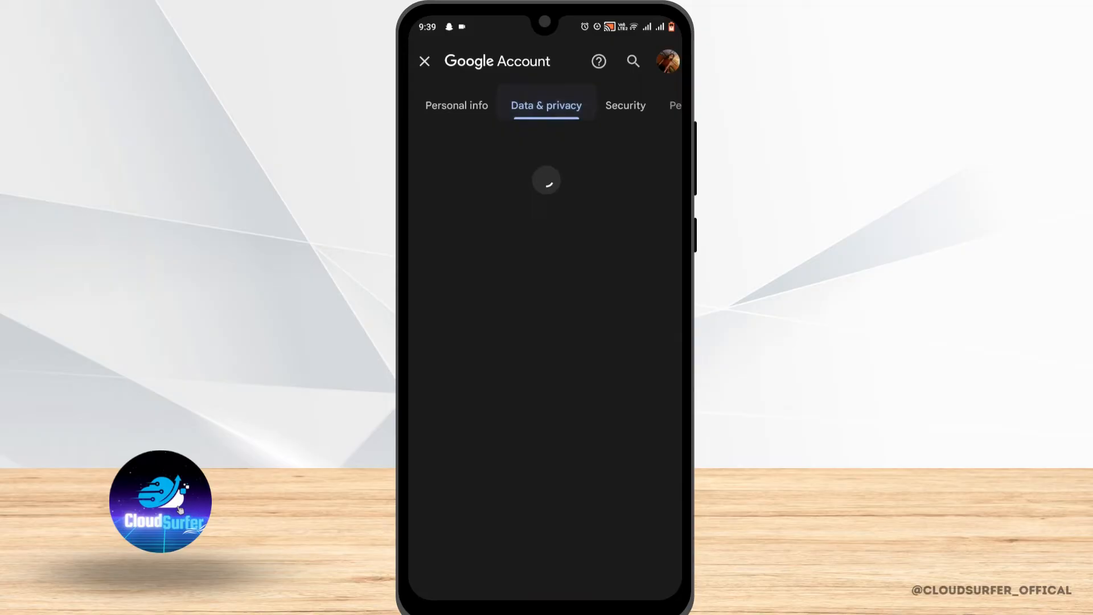
{"action": "scroll", "coordinate": [588, 513], "scroll_direction": "down", "scroll_amount": 5}
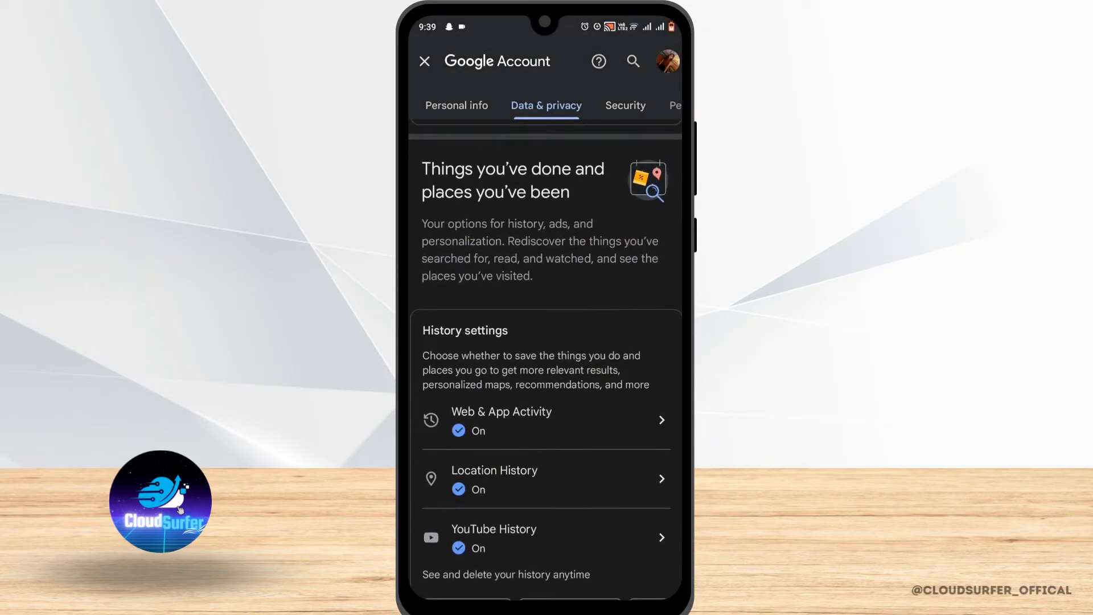
{"action": "scroll", "coordinate": [586, 494], "scroll_direction": "down", "scroll_amount": 5}
{"action": "scroll", "coordinate": [598, 427], "scroll_direction": "down", "scroll_amount": 5}
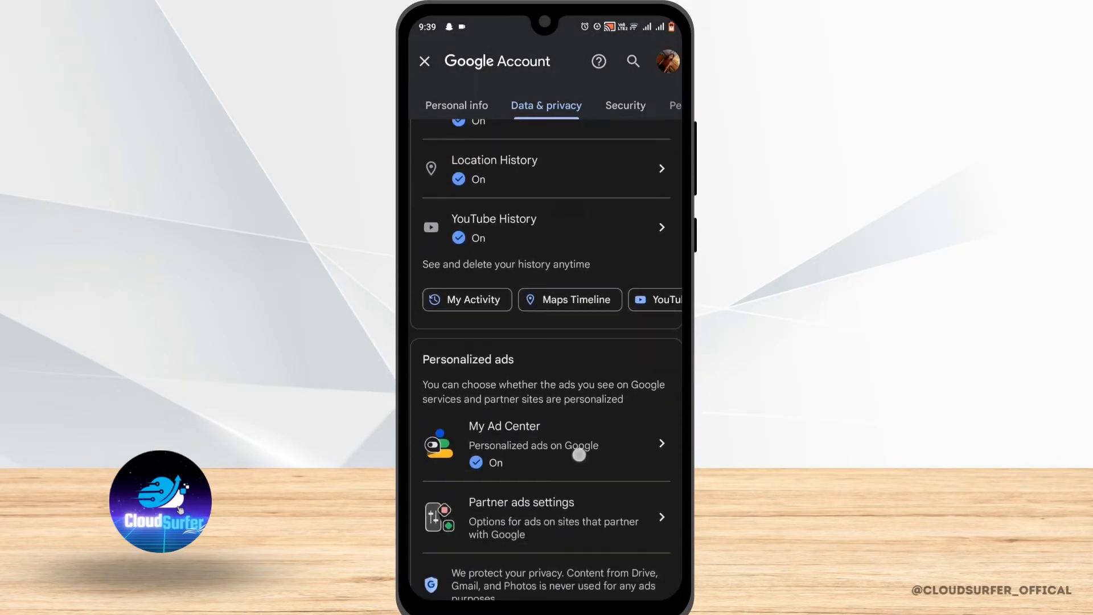
{"action": "scroll", "coordinate": [614, 385], "scroll_direction": "down", "scroll_amount": 5}
{"action": "scroll", "coordinate": [587, 461], "scroll_direction": "down", "scroll_amount": 5}
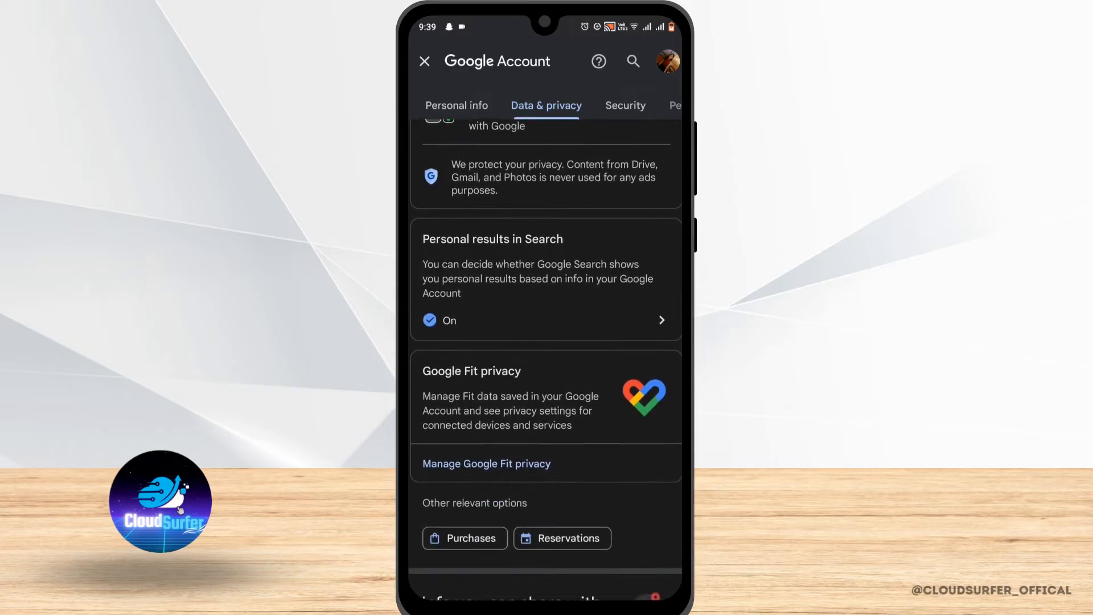
{"action": "scroll", "coordinate": [586, 402], "scroll_direction": "down", "scroll_amount": 5}
{"action": "scroll", "coordinate": [586, 399], "scroll_direction": "down", "scroll_amount": 5}
{"action": "scroll", "coordinate": [589, 384], "scroll_direction": "down", "scroll_amount": 4}
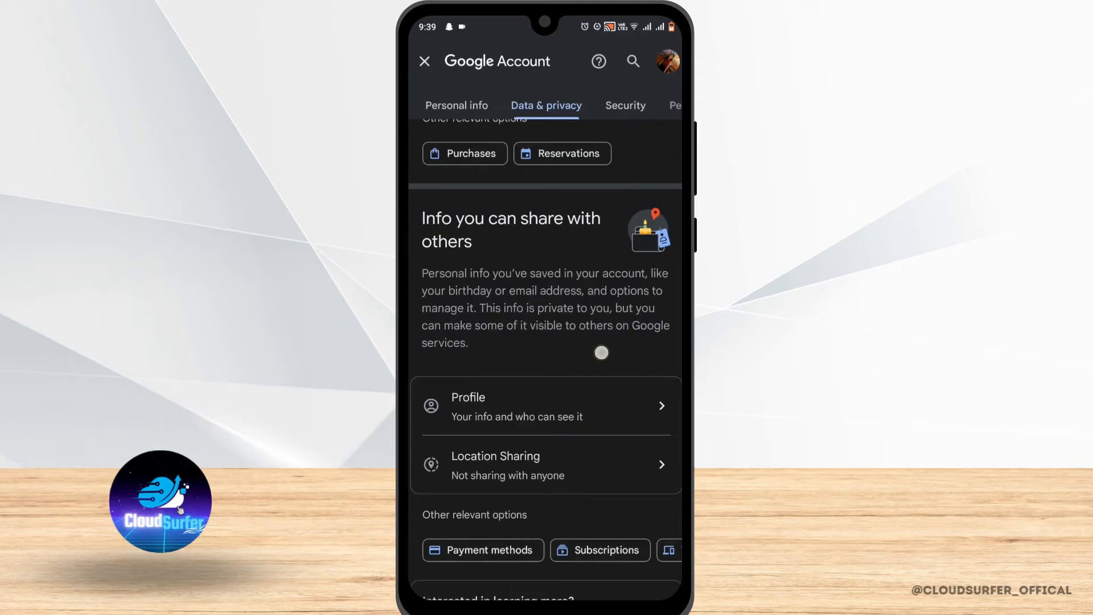
{"action": "scroll", "coordinate": [596, 365], "scroll_direction": "down", "scroll_amount": 4}
{"action": "scroll", "coordinate": [597, 365], "scroll_direction": "down", "scroll_amount": 4}
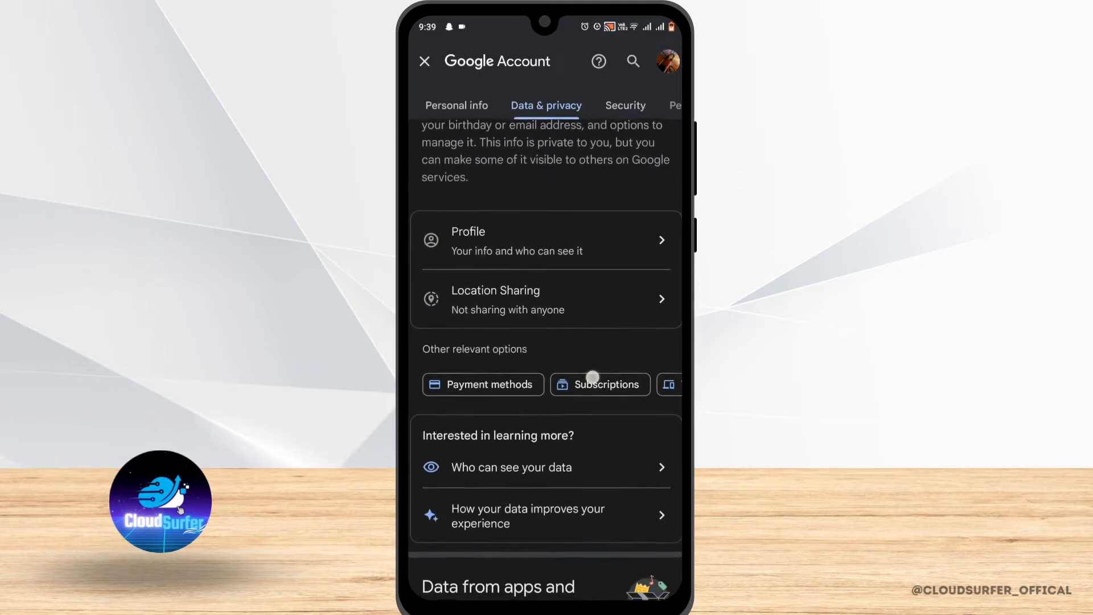
{"action": "scroll", "coordinate": [578, 434], "scroll_direction": "down", "scroll_amount": 3}
{"action": "scroll", "coordinate": [598, 393], "scroll_direction": "down", "scroll_amount": 4}
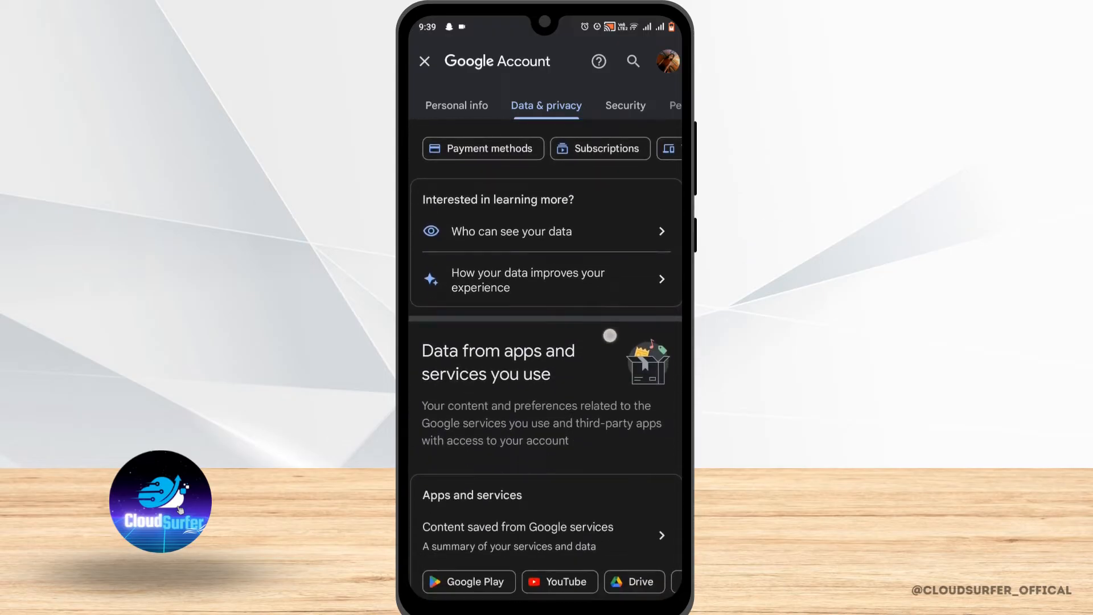
{"action": "scroll", "coordinate": [598, 342], "scroll_direction": "down", "scroll_amount": 3}
{"action": "scroll", "coordinate": [598, 338], "scroll_direction": "down", "scroll_amount": 2}
{"action": "scroll", "coordinate": [590, 385], "scroll_direction": "down", "scroll_amount": 2}
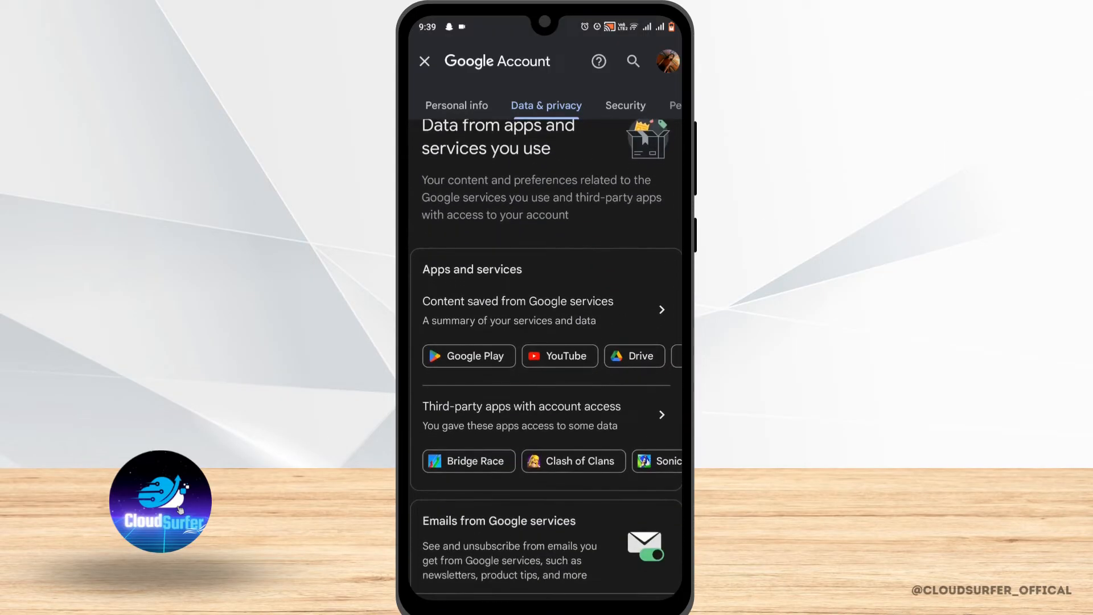
- View content saved from Google services in the Dashboard and select the Photos entry
{"action": "left_click", "coordinate": [615, 340]}
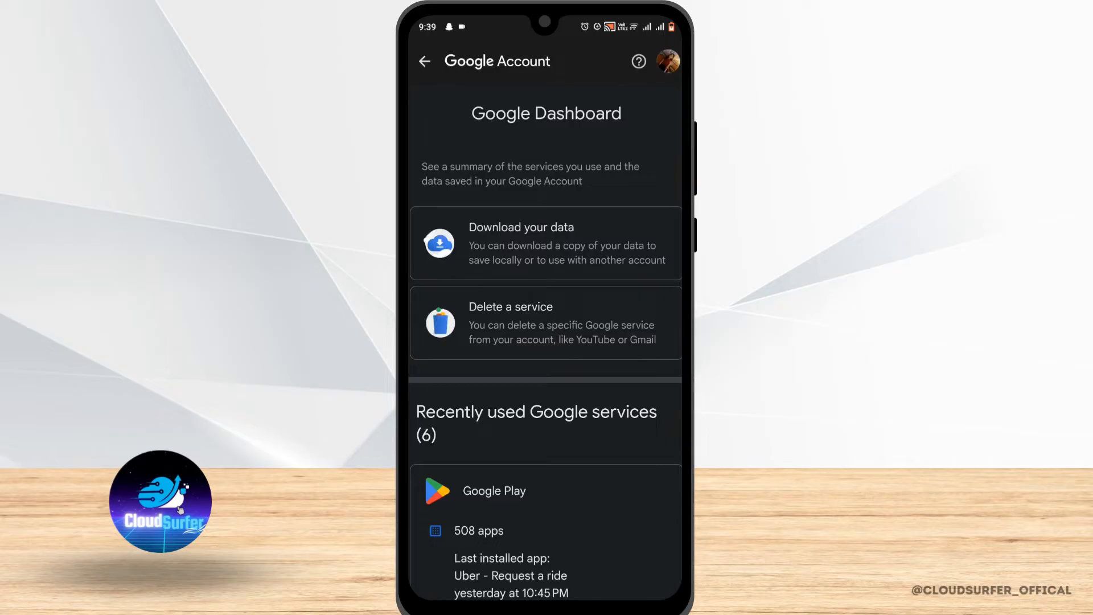
{"action": "scroll", "coordinate": [587, 576], "scroll_direction": "down", "scroll_amount": 10}
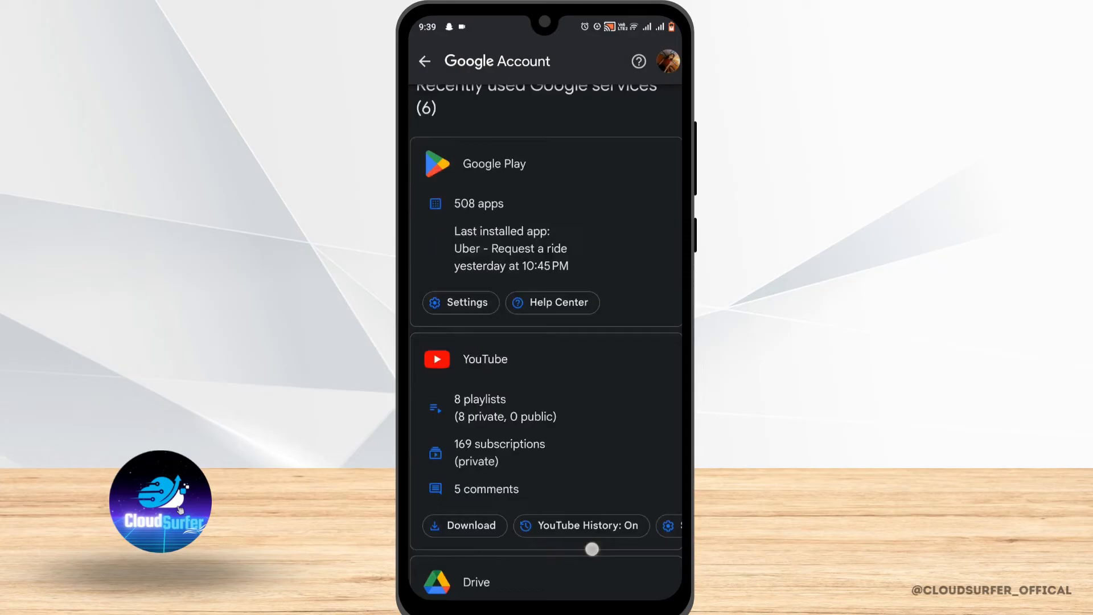
{"action": "scroll", "coordinate": [593, 546], "scroll_direction": "down", "scroll_amount": 10}
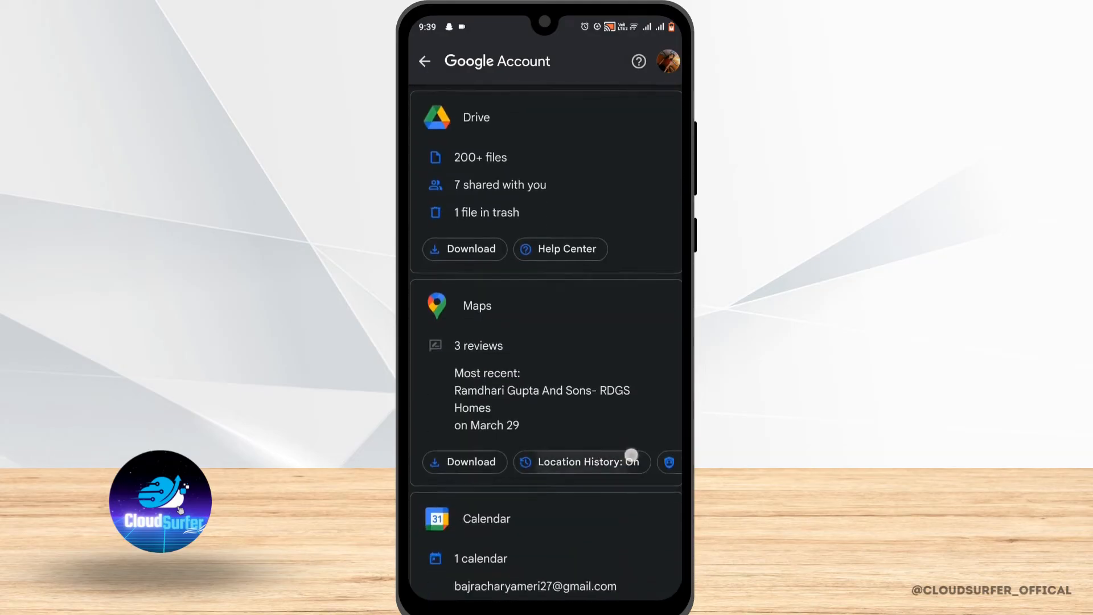
{"action": "scroll", "coordinate": [593, 545], "scroll_direction": "down", "scroll_amount": 4}
{"action": "scroll", "coordinate": [592, 513], "scroll_direction": "down", "scroll_amount": 3}
{"action": "scroll", "coordinate": [615, 487], "scroll_direction": "down", "scroll_amount": 3}
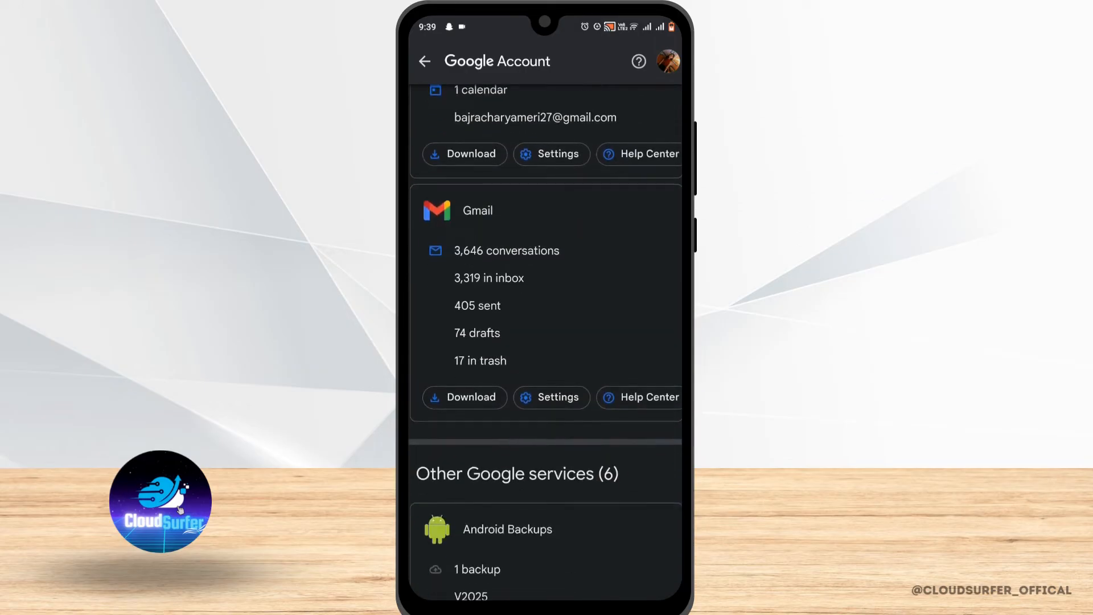
{"action": "scroll", "coordinate": [634, 454], "scroll_direction": "down", "scroll_amount": 3}
{"action": "scroll", "coordinate": [632, 454], "scroll_direction": "down", "scroll_amount": 4}
{"action": "scroll", "coordinate": [616, 479], "scroll_direction": "down", "scroll_amount": 2}
{"action": "scroll", "coordinate": [599, 513], "scroll_direction": "down", "scroll_amount": 4}
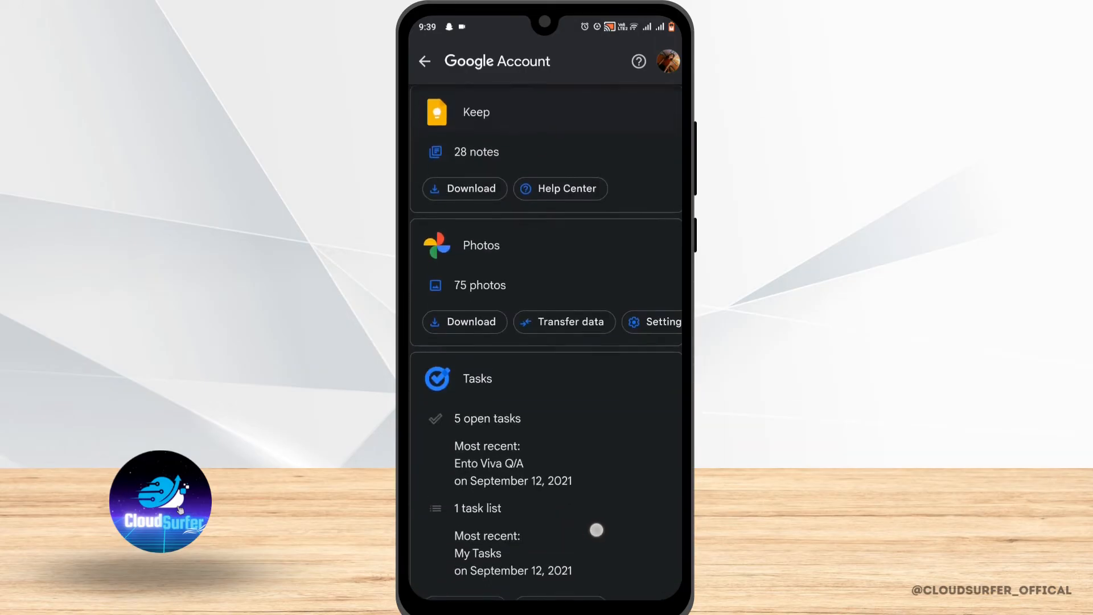
{"action": "scroll", "coordinate": [597, 524], "scroll_direction": "down", "scroll_amount": 2}
{"action": "left_click", "coordinate": [480, 279]}
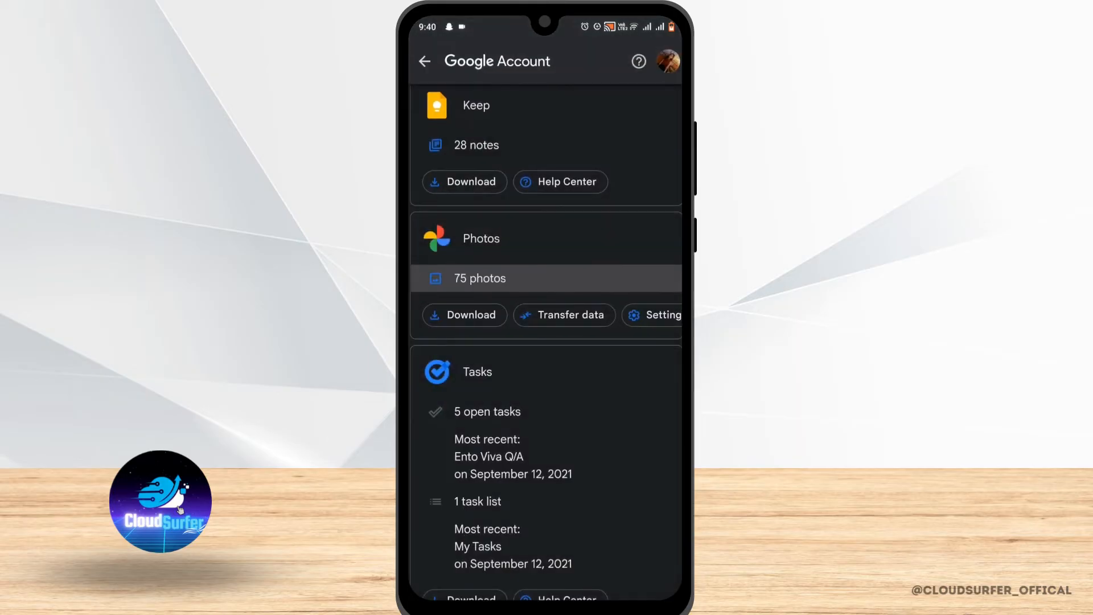
- Begin a Photos data download in Google Takeout with only Google Photos selected and proceed
{"action": "left_click", "coordinate": [466, 315]}
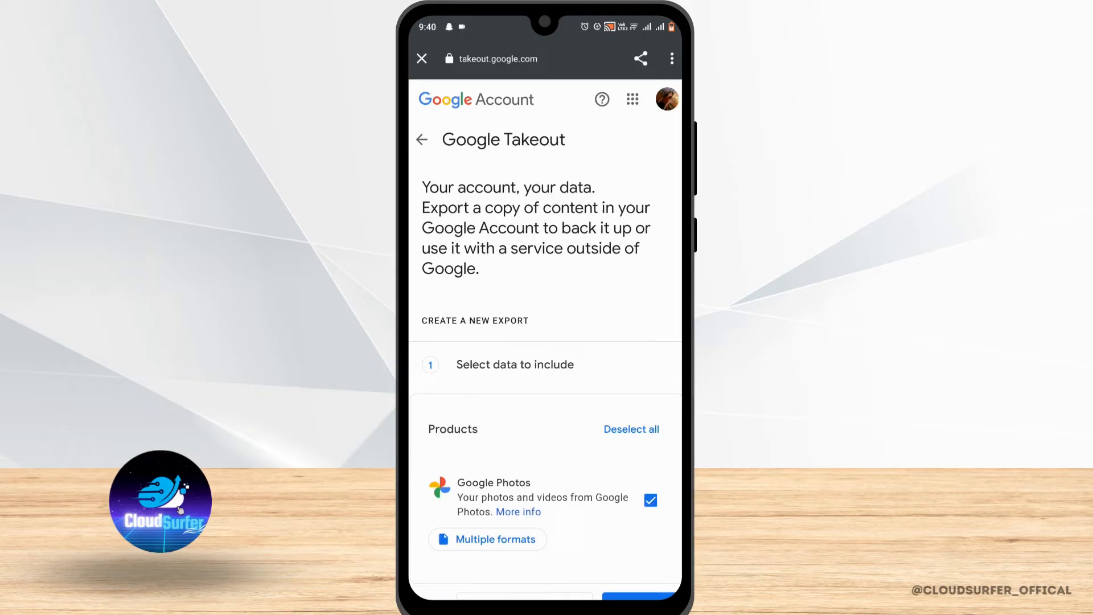
{"action": "scroll", "coordinate": [547, 384], "scroll_direction": "down", "scroll_amount": 5}
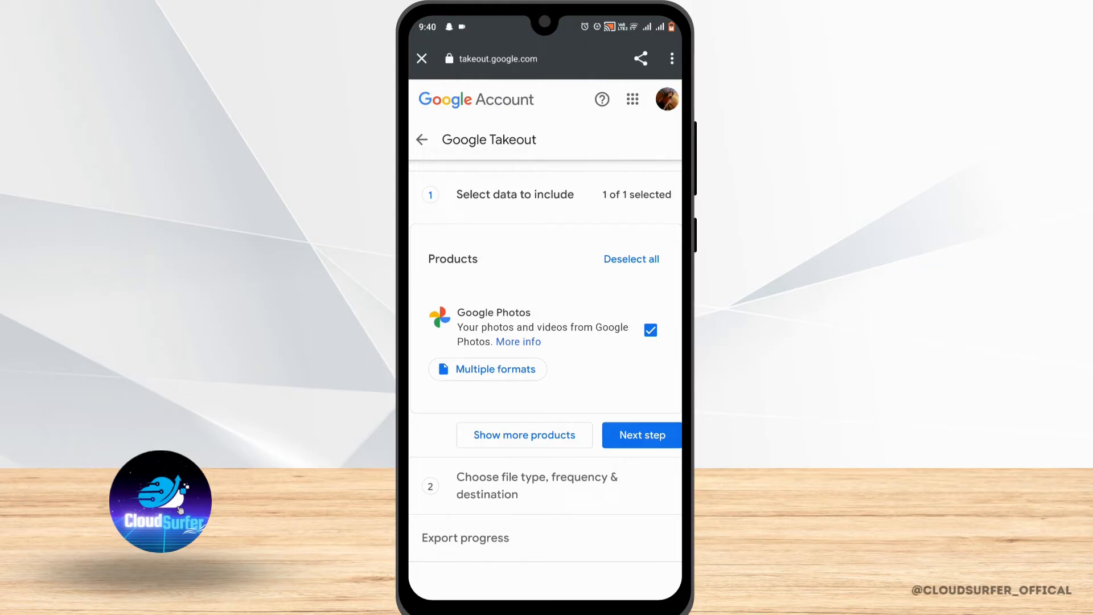
{"action": "scroll", "coordinate": [547, 341], "scroll_direction": "down", "scroll_amount": 1}
{"action": "left_click", "coordinate": [642, 434]}
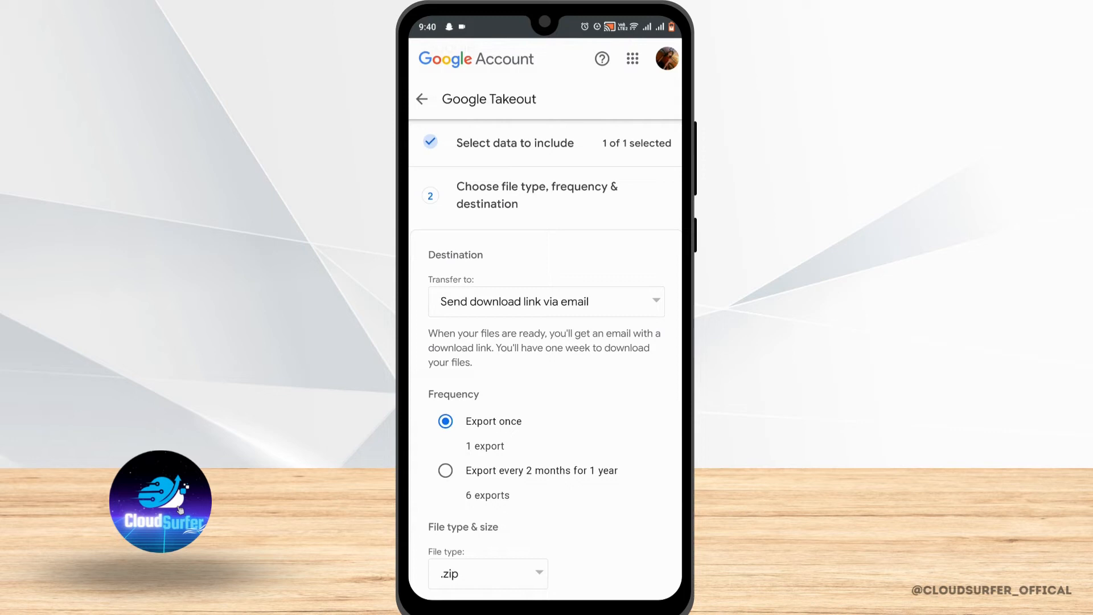
{"action": "scroll", "coordinate": [547, 384], "scroll_direction": "down", "scroll_amount": 2}
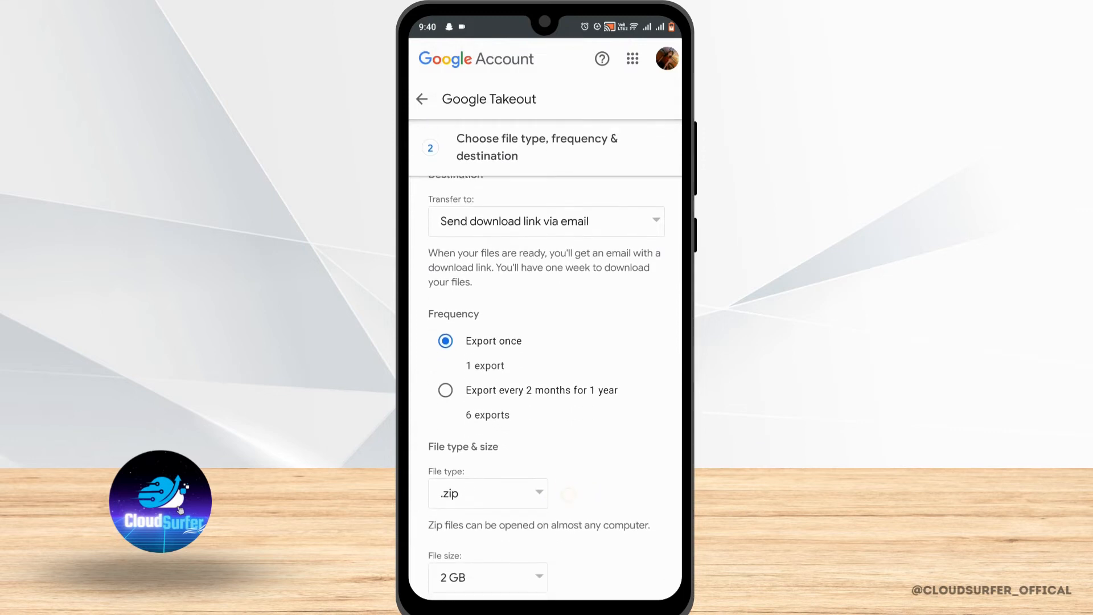
{"action": "scroll", "coordinate": [547, 385], "scroll_direction": "down", "scroll_amount": 2}
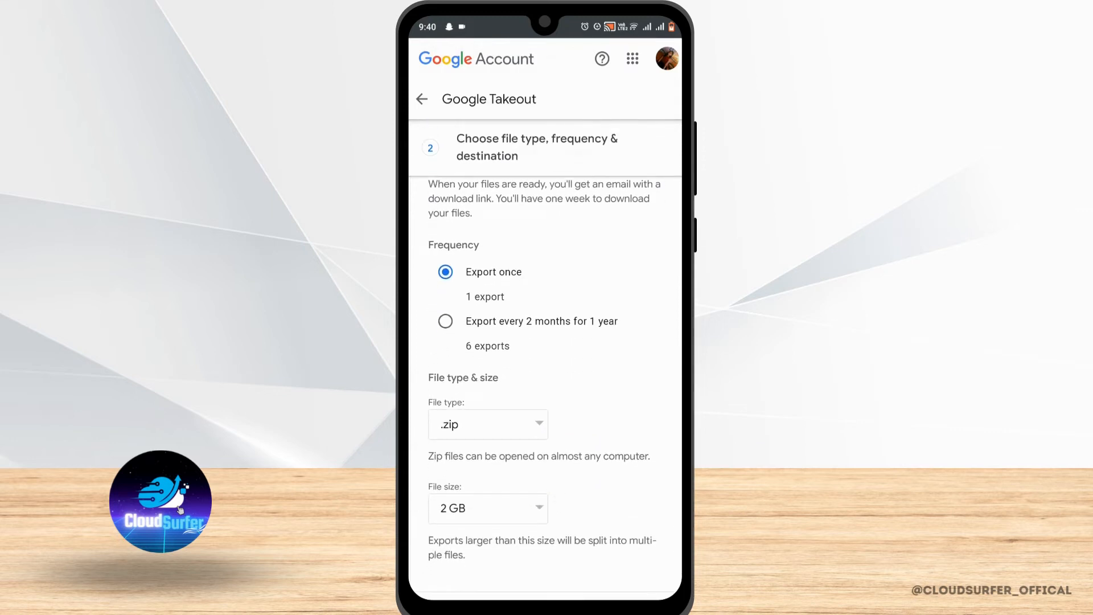
- Keep the export as one-time .zip archives of 2 GB delivered by email link
{"action": "left_click", "coordinate": [540, 424]}
{"action": "left_click", "coordinate": [488, 423]}
{"action": "left_click", "coordinate": [487, 507]}
{"action": "left_click", "coordinate": [453, 461]}
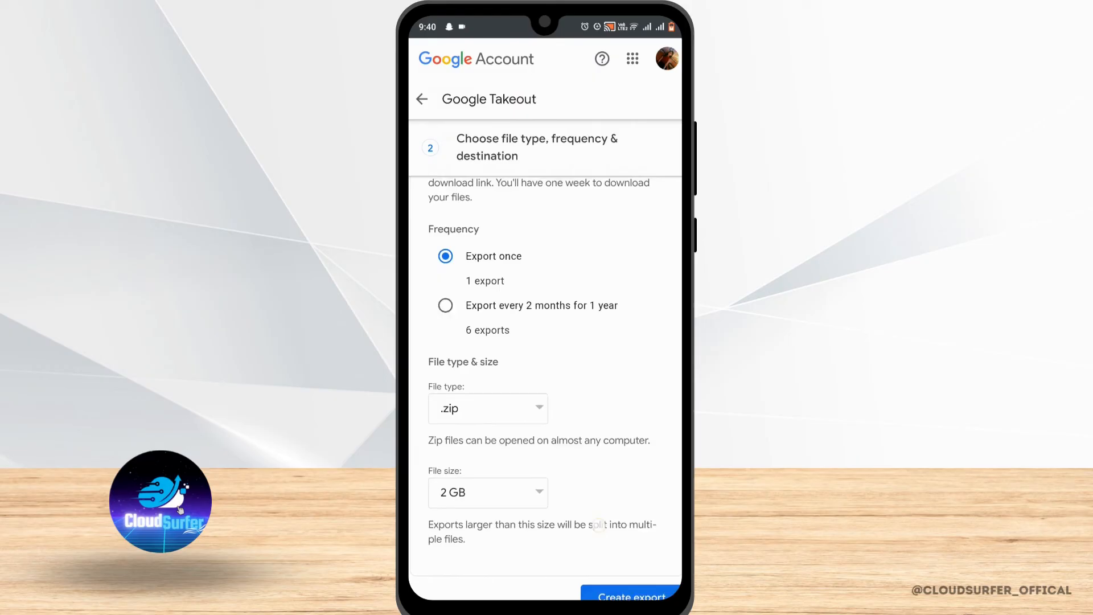
{"action": "scroll", "coordinate": [547, 384], "scroll_direction": "down", "scroll_amount": 4}
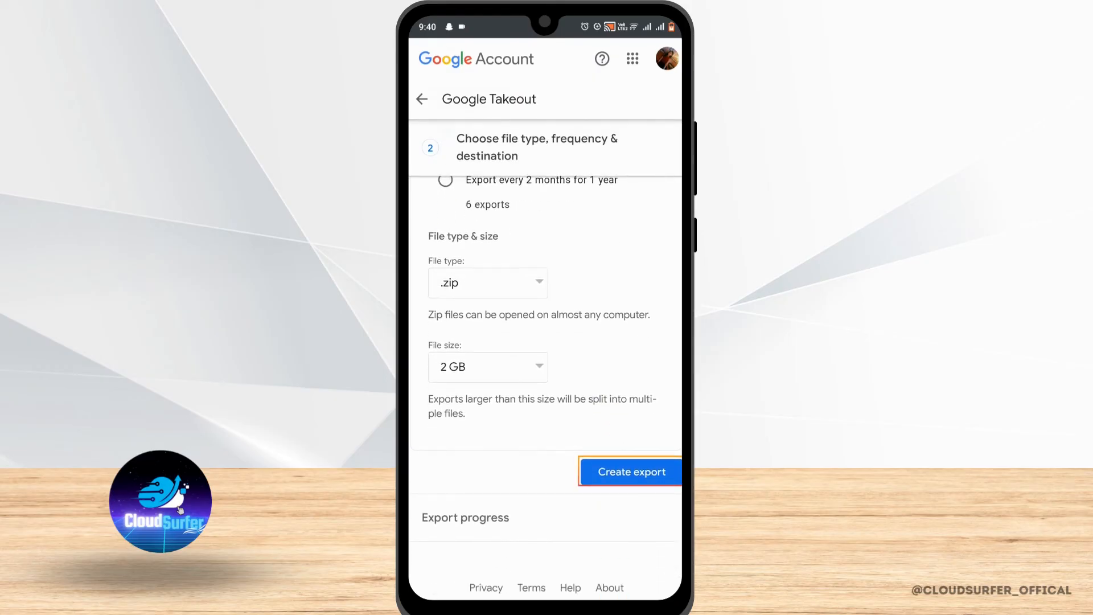
- Create the Google Photos export so it shows as currently being prepared
{"action": "left_click", "coordinate": [632, 471]}
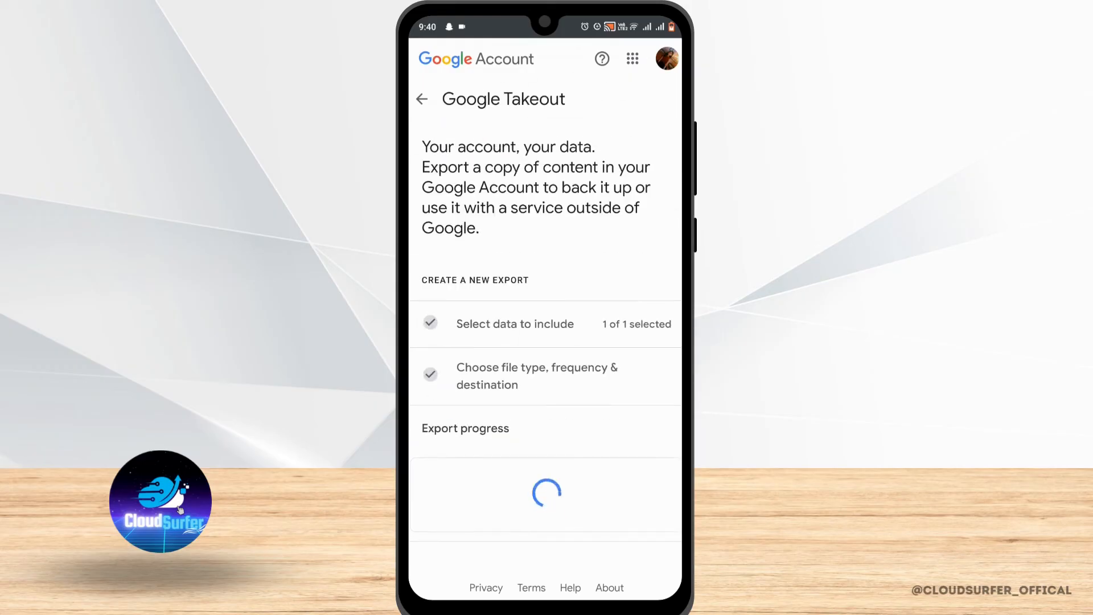
{"action": "scroll", "coordinate": [547, 343], "scroll_direction": "down", "scroll_amount": 1}
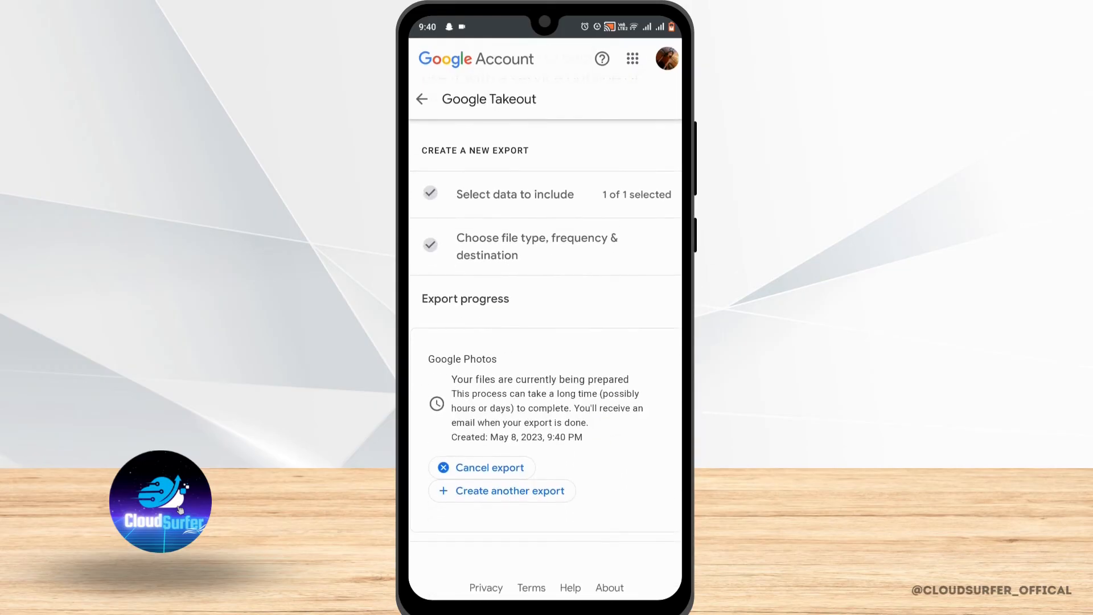